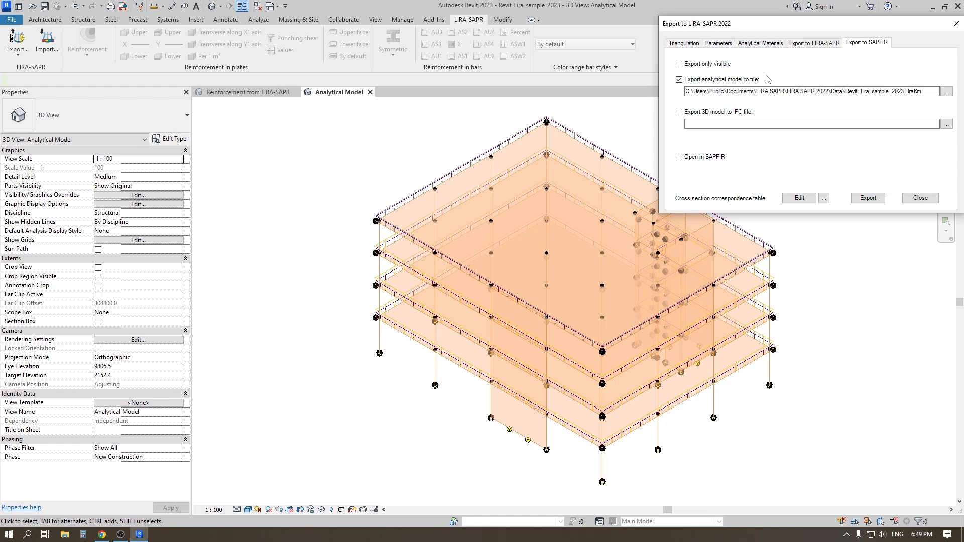
# Step: Examine the structural and analysis properties of the lowest analytical column at the building's corner in the Analytical Model view
pyautogui.click(380, 335)
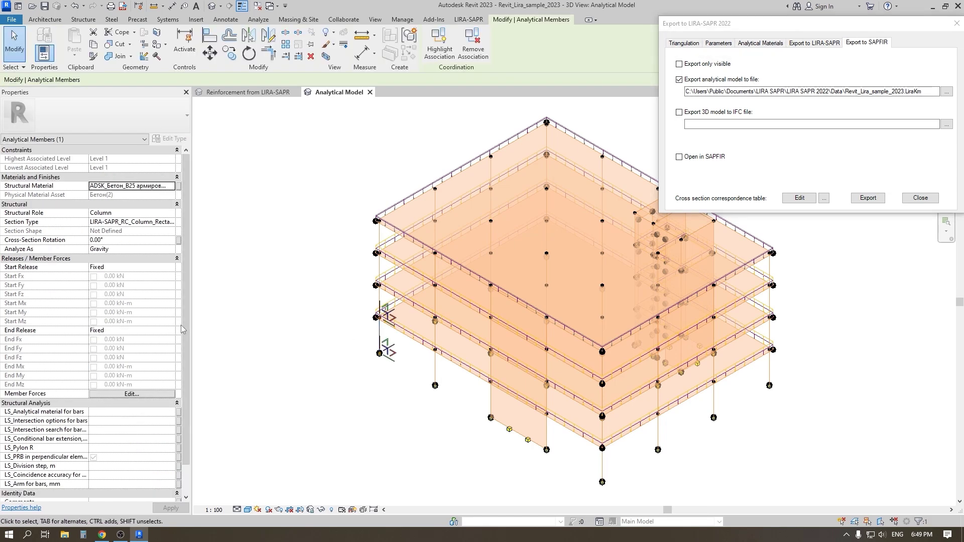
pyautogui.scroll(-2, 183, 378)
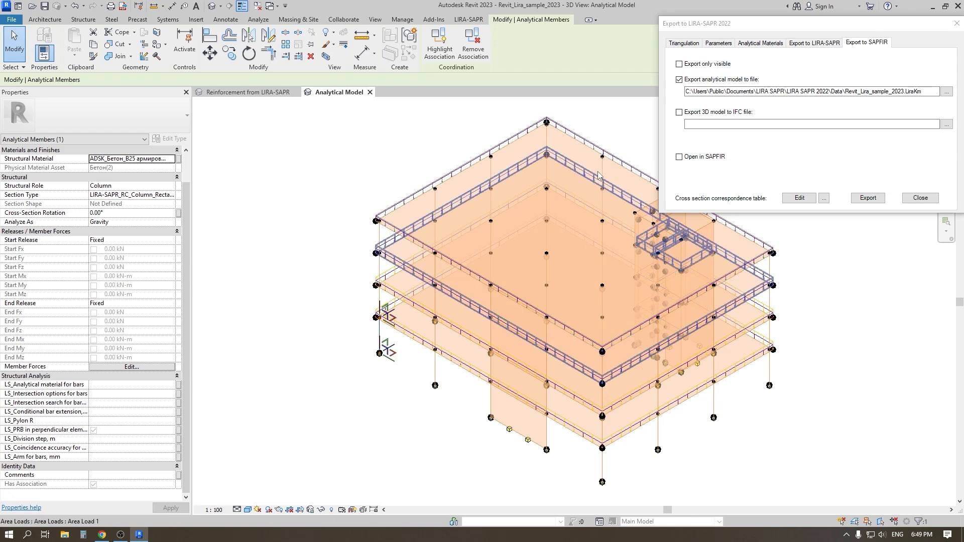
pyautogui.click(613, 133)
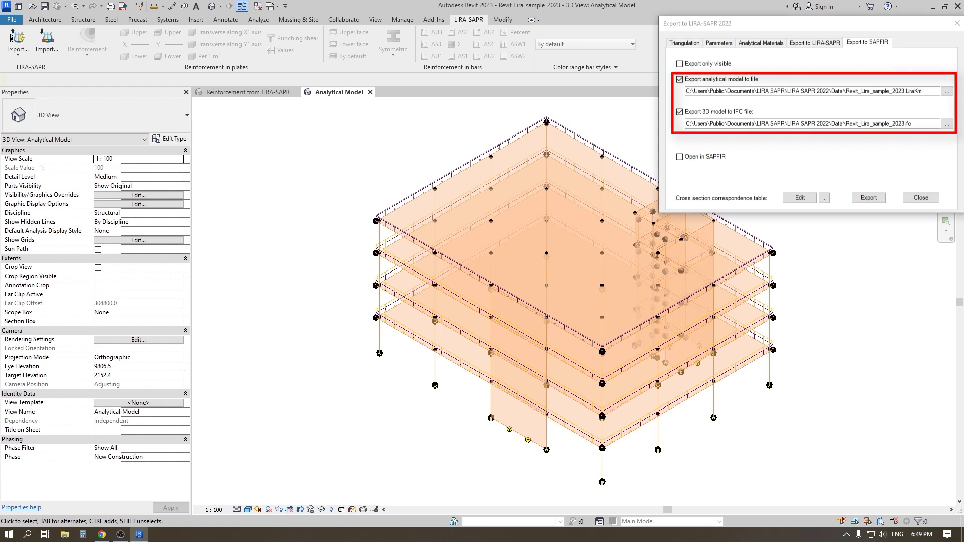
# Step: Examine the level constraints of the same corner column in the Reinforcement from LIRA-SAPR view, and return to the Analytical Model view
pyautogui.click(248, 93)
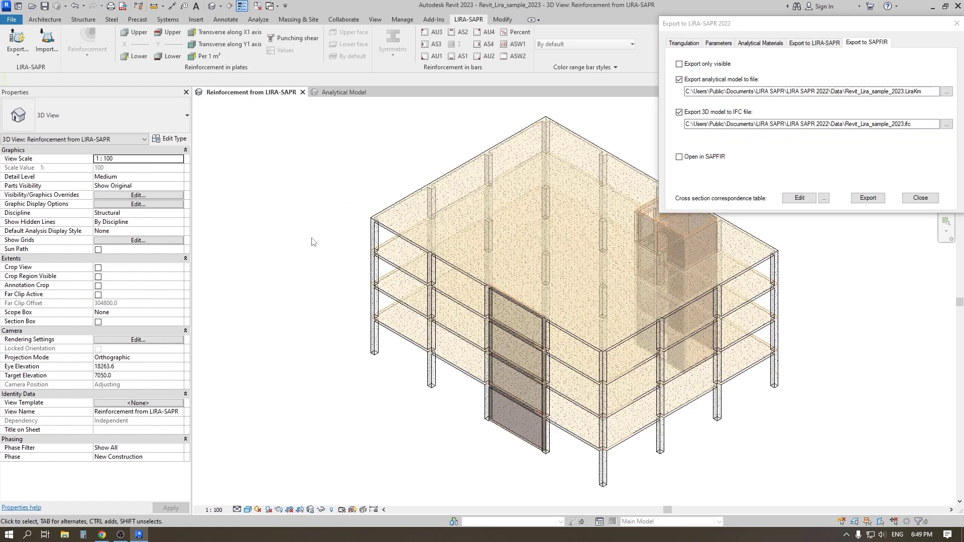
pyautogui.click(374, 334)
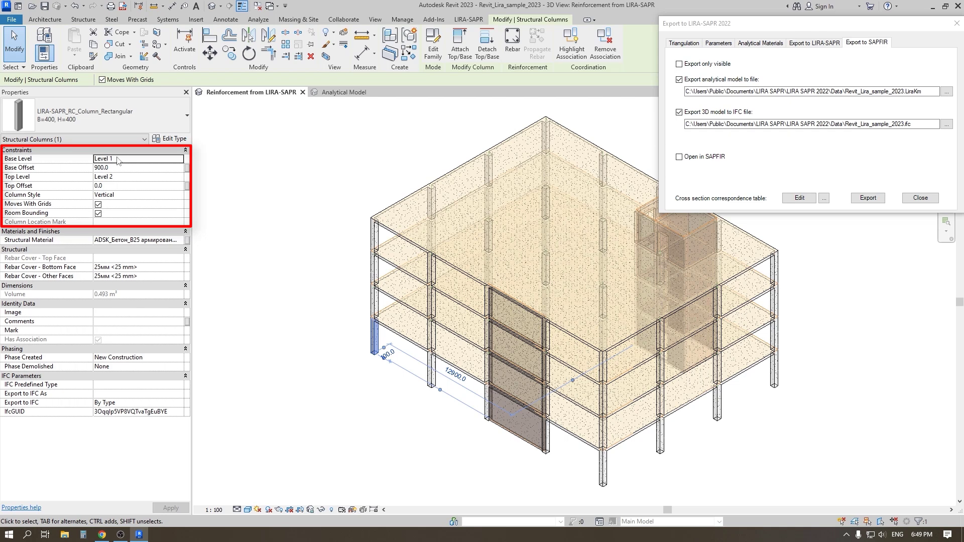
pyautogui.click(346, 95)
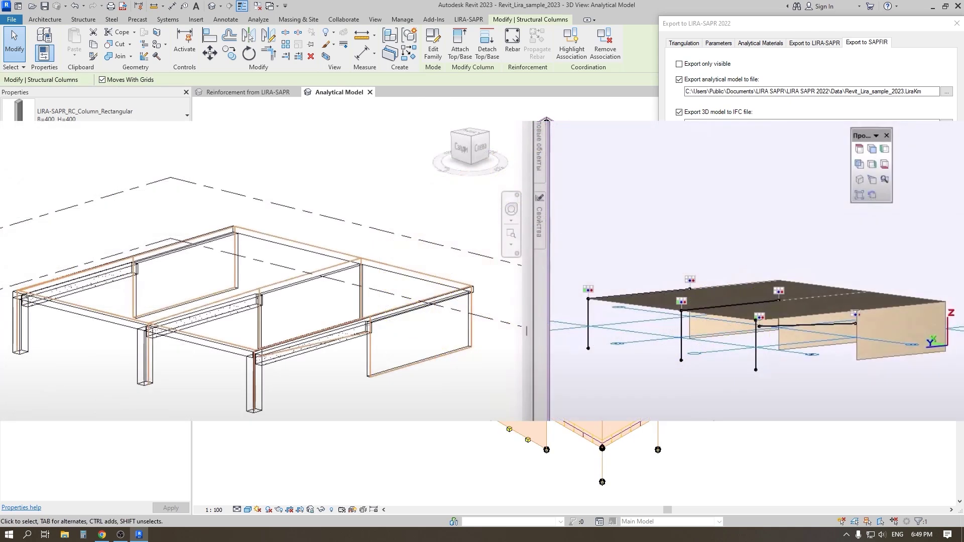
pyautogui.press('Escape')
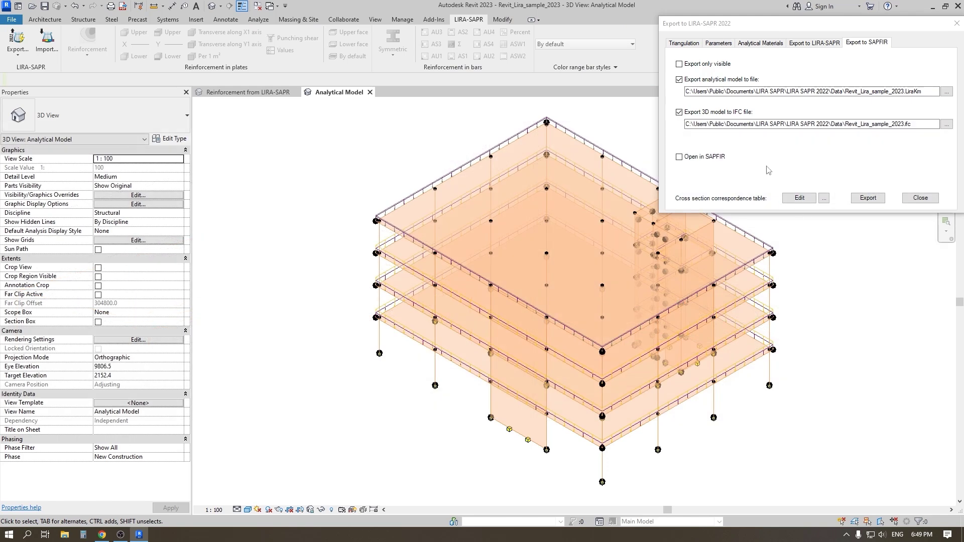
# Step: Export the analytical model and the 3D IFC model with the option to open them in SAPFIR
pyautogui.click(714, 157)
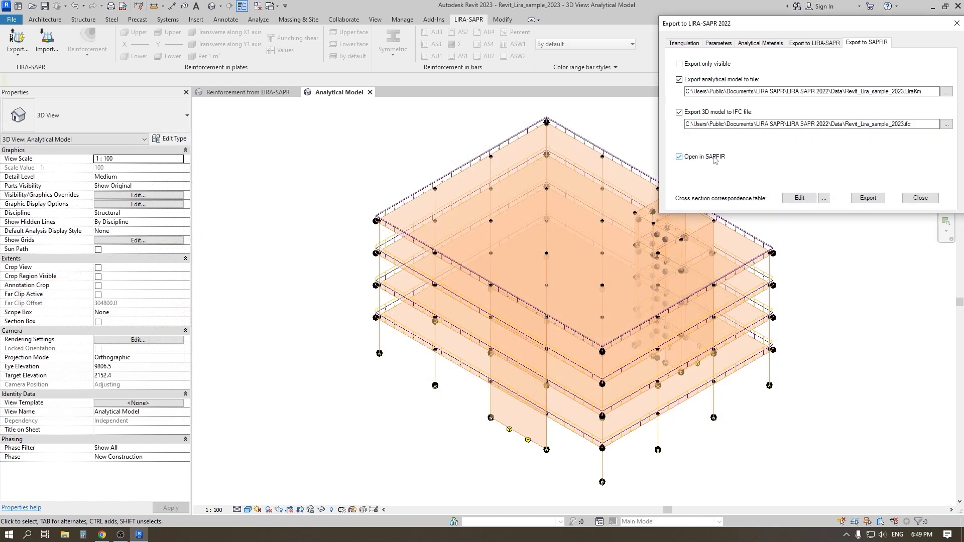
pyautogui.click(868, 198)
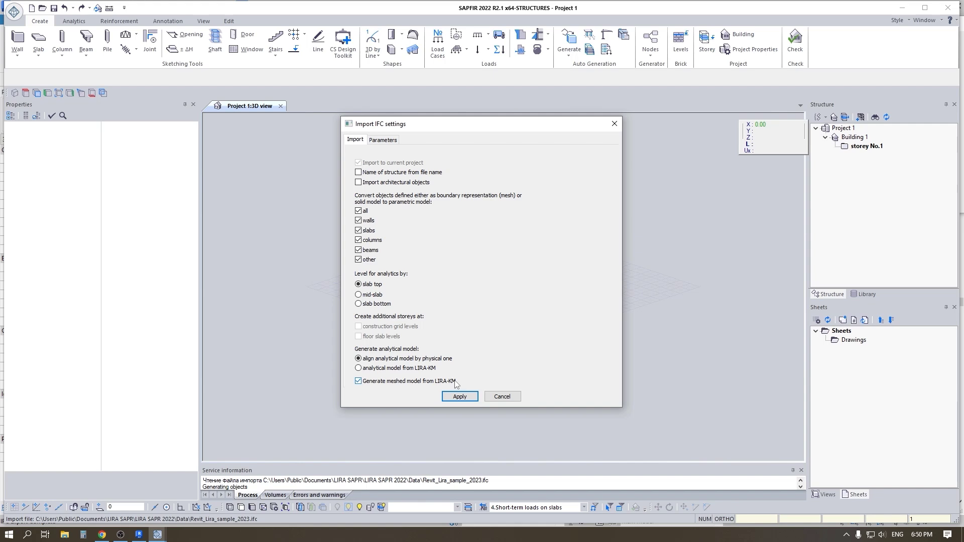
# Step: Review the IFC parameter mapping and run the import with analytics aligned by the physical model and a meshed model generated from LIRA-KM
pyautogui.click(383, 141)
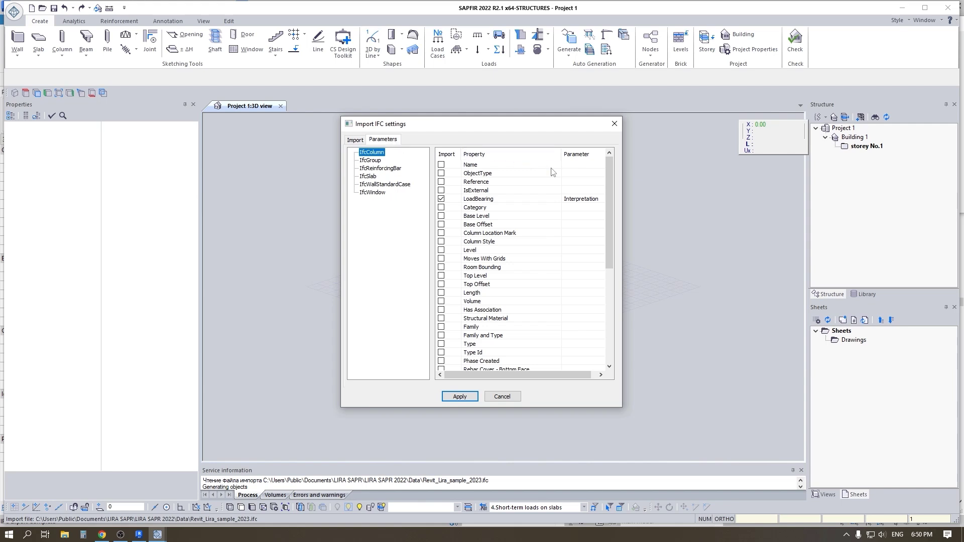
pyautogui.moveTo(607, 173)
pyautogui.mouseDown()
pyautogui.moveTo(605, 294)
pyautogui.moveTo(597, 160)
pyautogui.mouseUp()
pyautogui.click(354, 144)
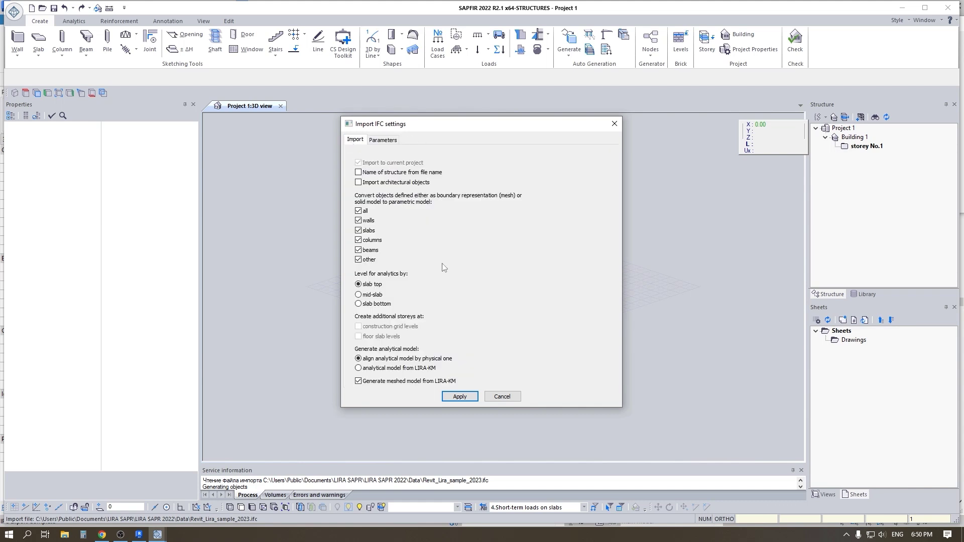
pyautogui.click(459, 396)
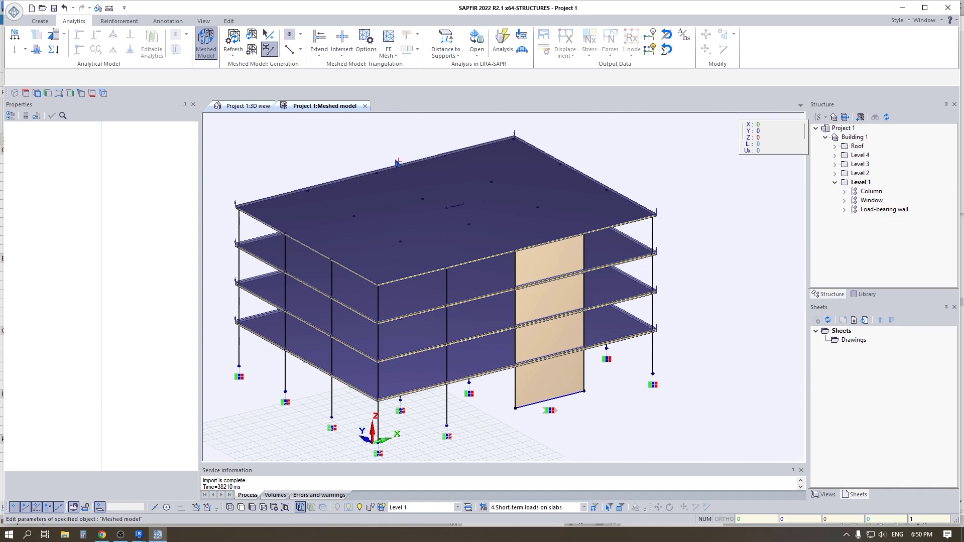
# Step: From the 3D view, delete the unused load cases: the three on slabs, Load case, Own weight and Equipment
pyautogui.click(251, 107)
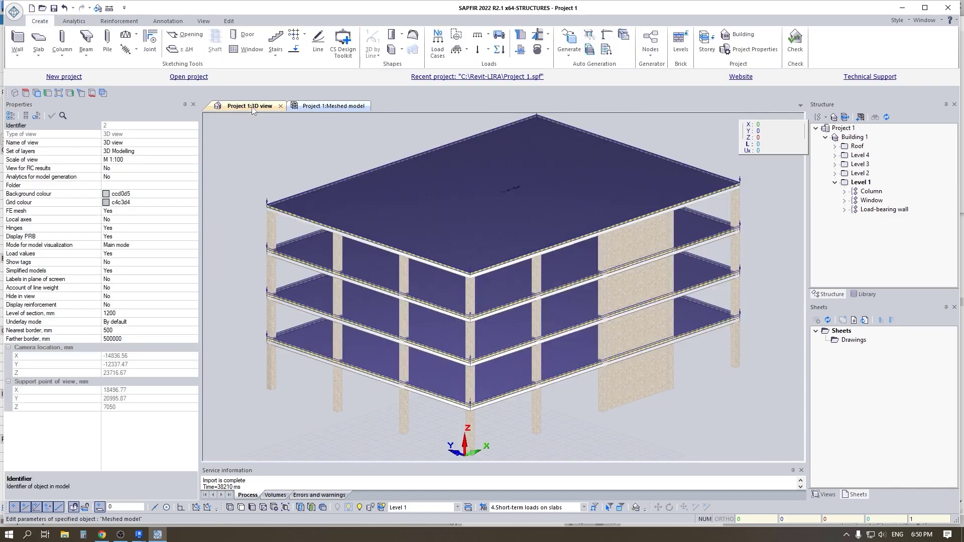
pyautogui.click(438, 50)
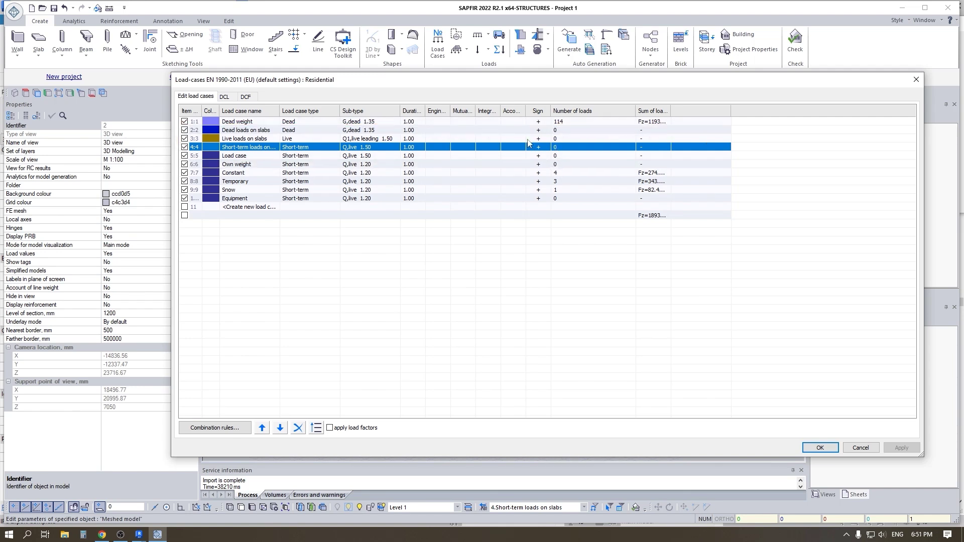
pyautogui.click(510, 131)
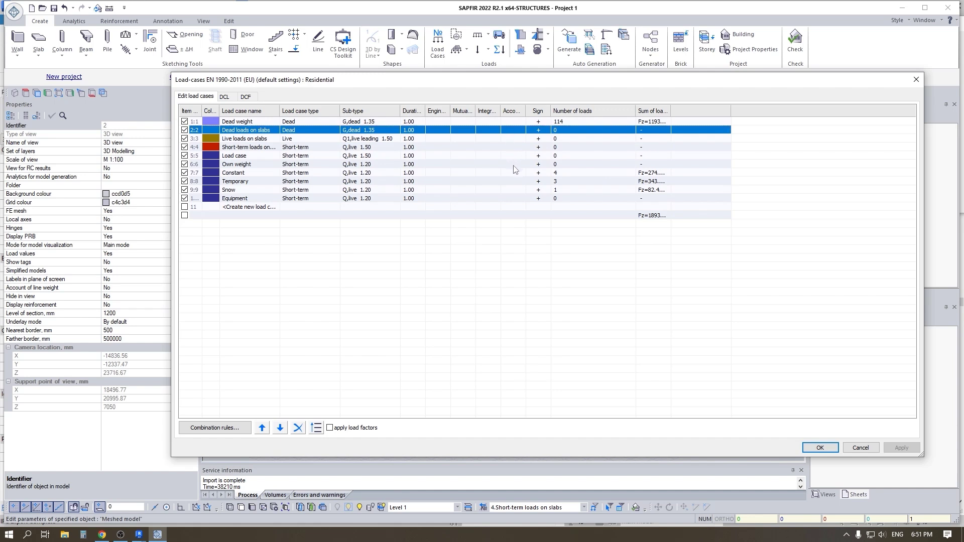
pyautogui.keyDown('shift'); pyautogui.click(513, 165); pyautogui.keyUp('shift')
pyautogui.keyDown('ctrl'); pyautogui.click(510, 199); pyautogui.keyUp('ctrl')
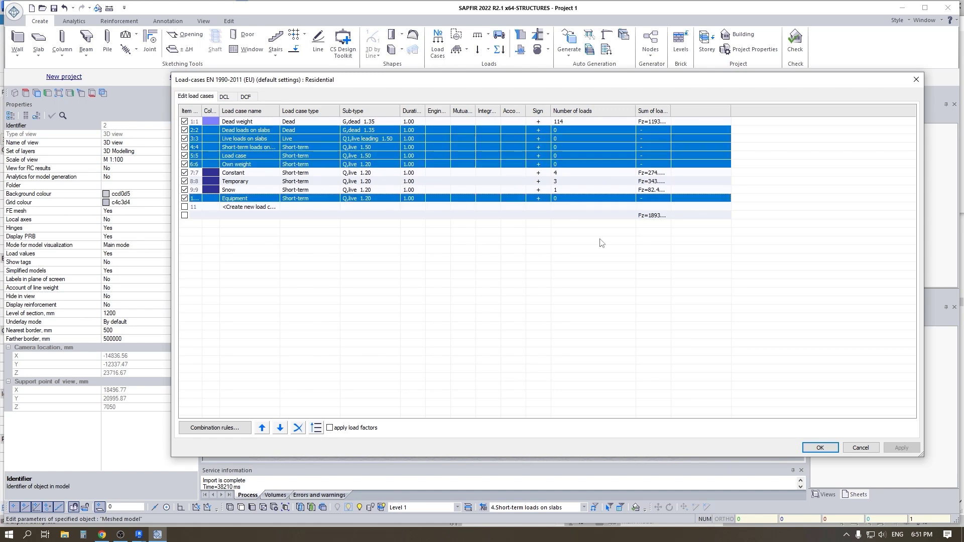
pyautogui.click(298, 429)
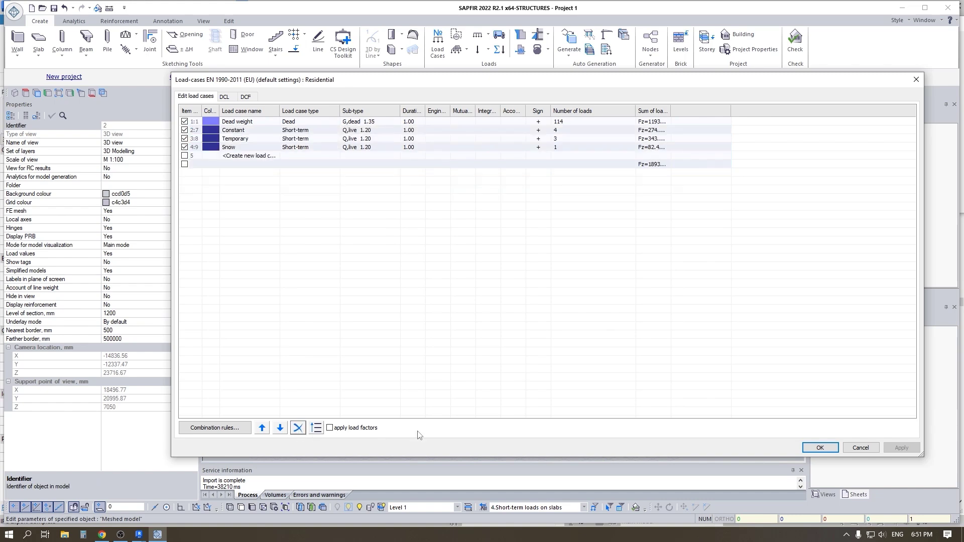
pyautogui.click(814, 447)
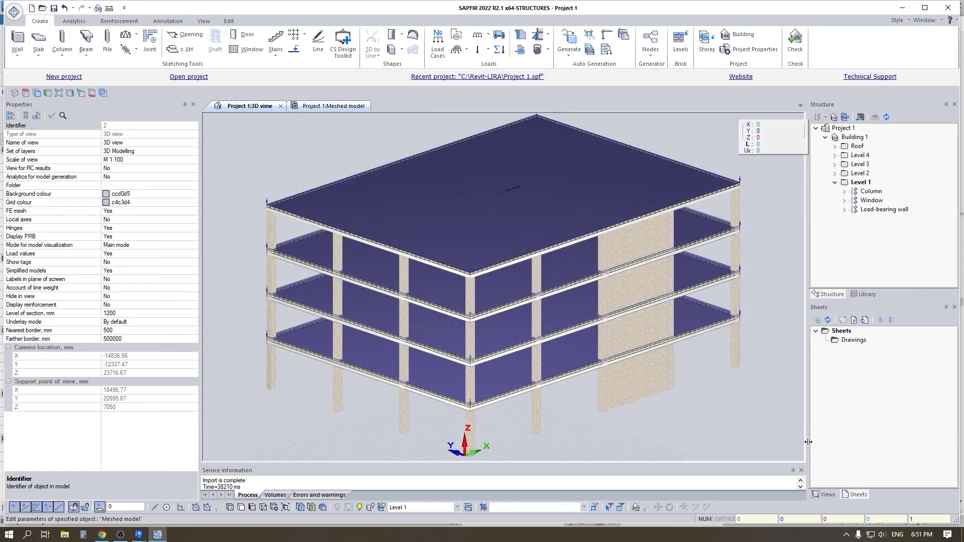
# Step: Start a parameter-checked refresh of the meshed model for all elements, add extending twice, and review the meshed model's parameters
pyautogui.click(74, 21)
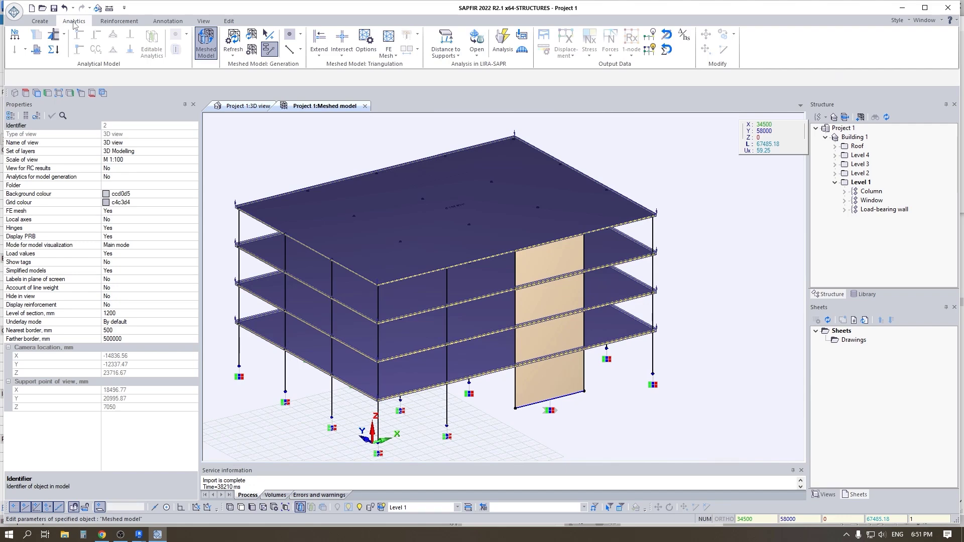
pyautogui.click(240, 56)
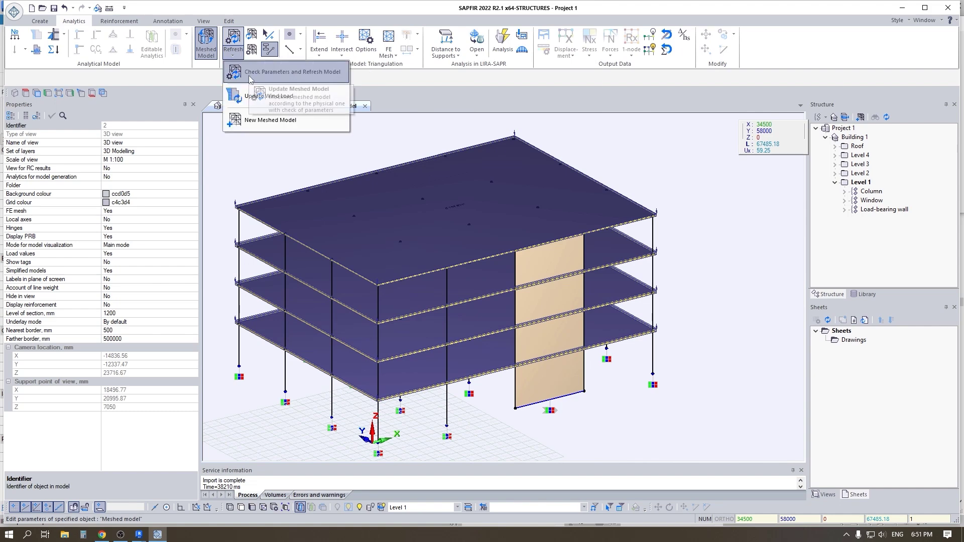
pyautogui.click(250, 76)
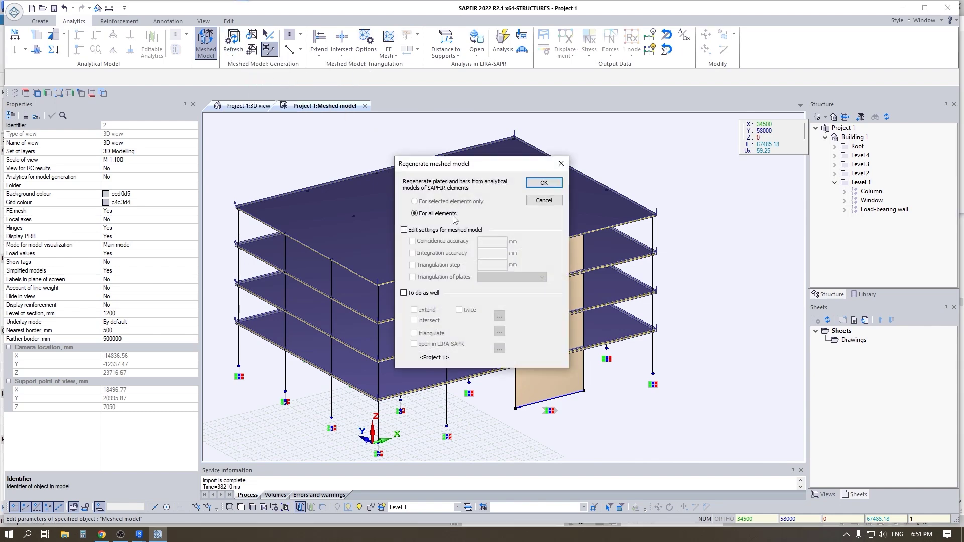
pyautogui.click(431, 293)
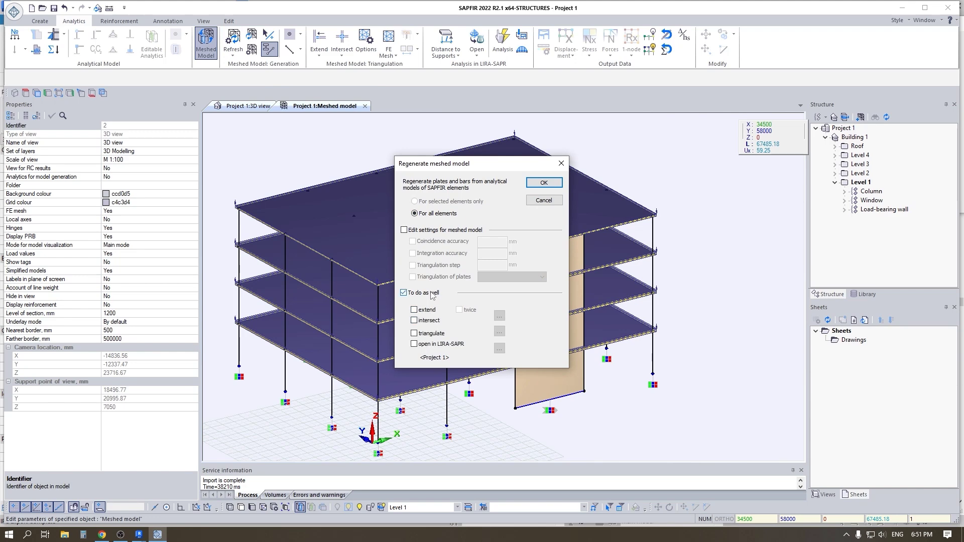
pyautogui.click(428, 310)
pyautogui.click(498, 315)
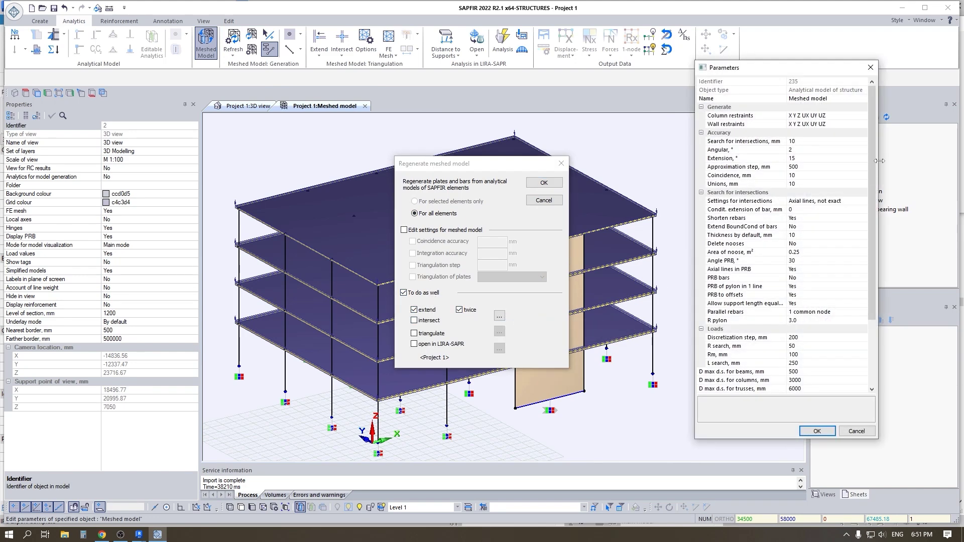
pyautogui.moveTo(872, 140)
pyautogui.mouseDown()
pyautogui.moveTo(859, 213)
pyautogui.moveTo(864, 140)
pyautogui.mouseUp()
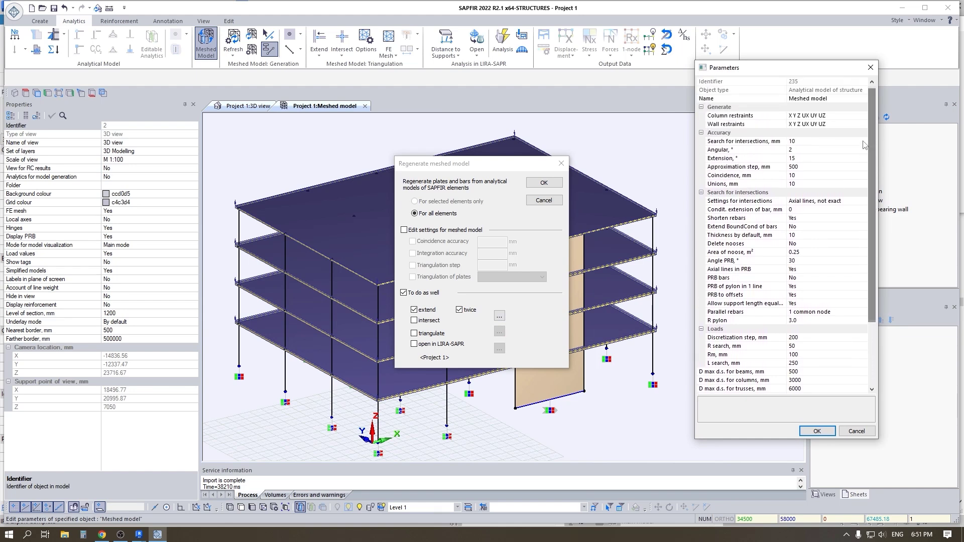
pyautogui.click(870, 67)
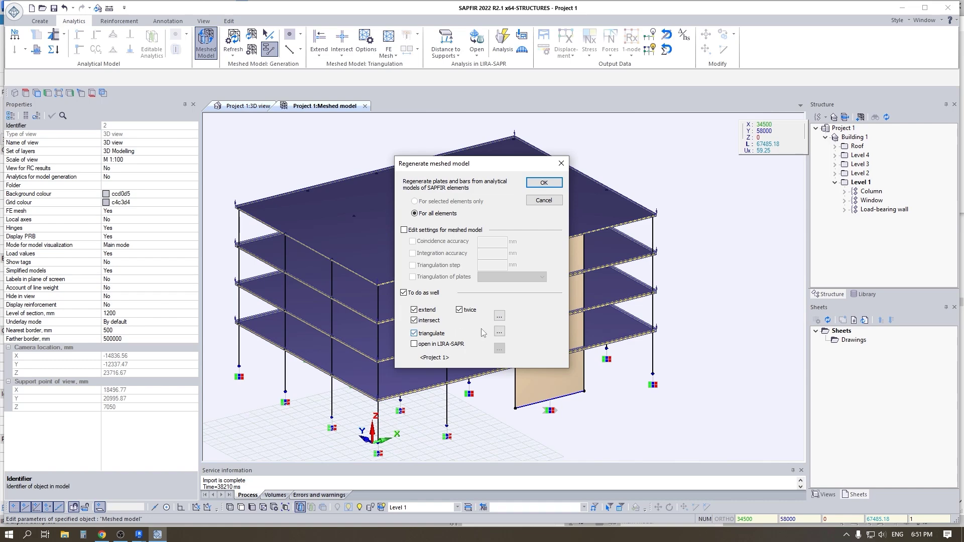
# Step: Regenerate the meshed model with intersection and triangulation, applying adaptive quadrilateral plates with a 0.30 m step
pyautogui.click(499, 331)
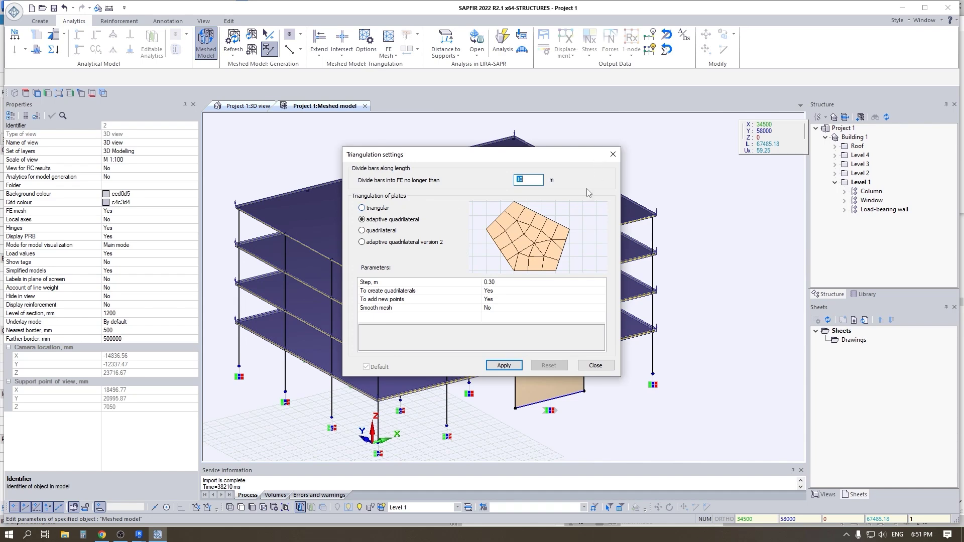
pyautogui.click(518, 365)
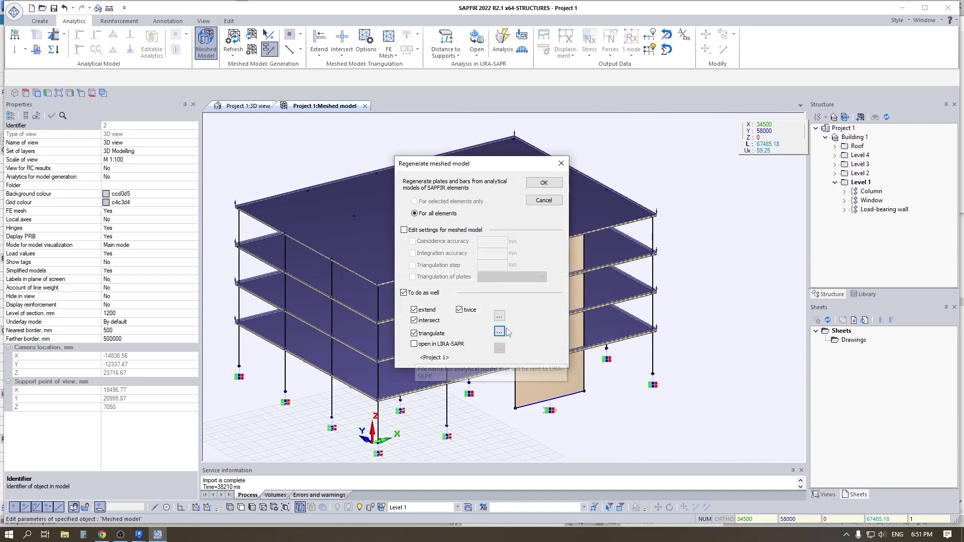
pyautogui.click(546, 184)
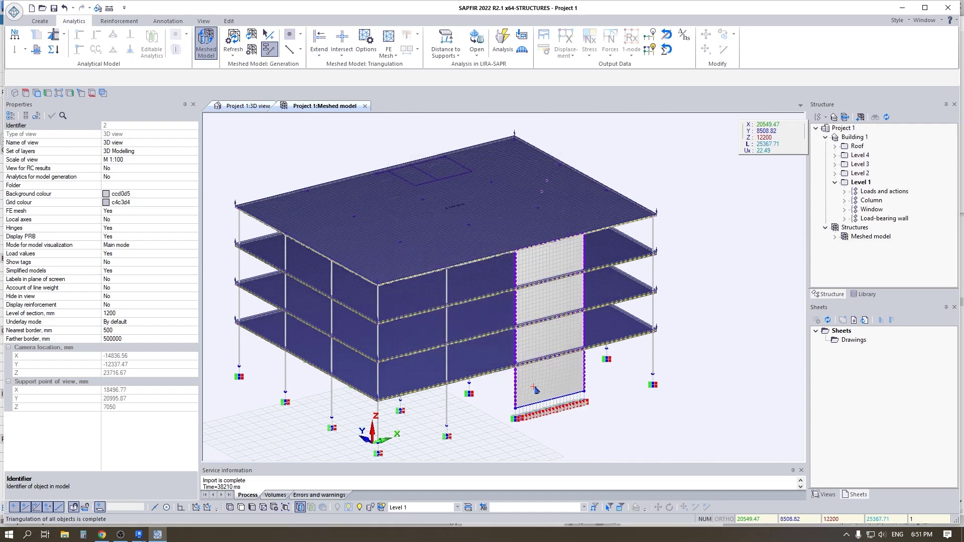
# Step: Examine the finite element mesh, properties and restraints of the lowest RC wall, and clear its selection
pyautogui.scroll(6, 535, 388)
pyautogui.click(650, 304)
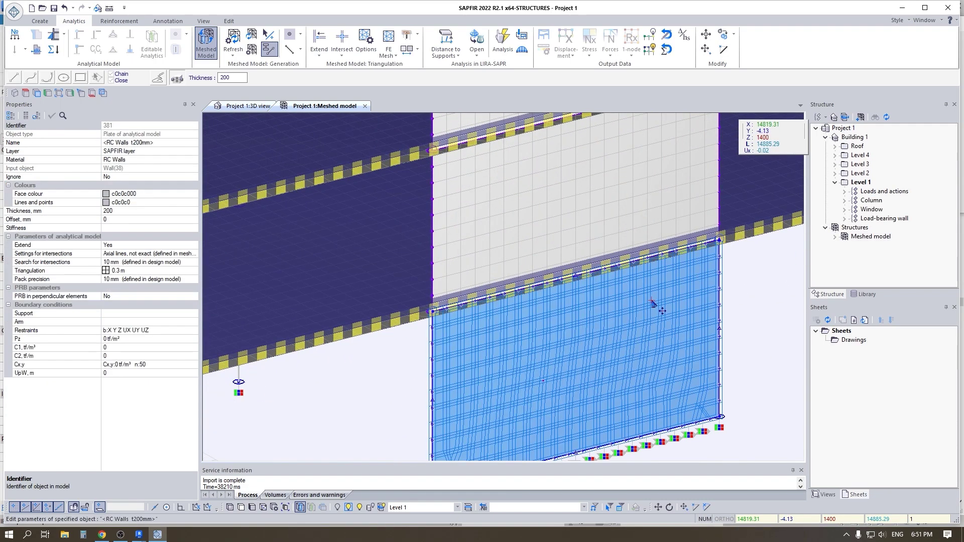
pyautogui.scroll(-6, 651, 305)
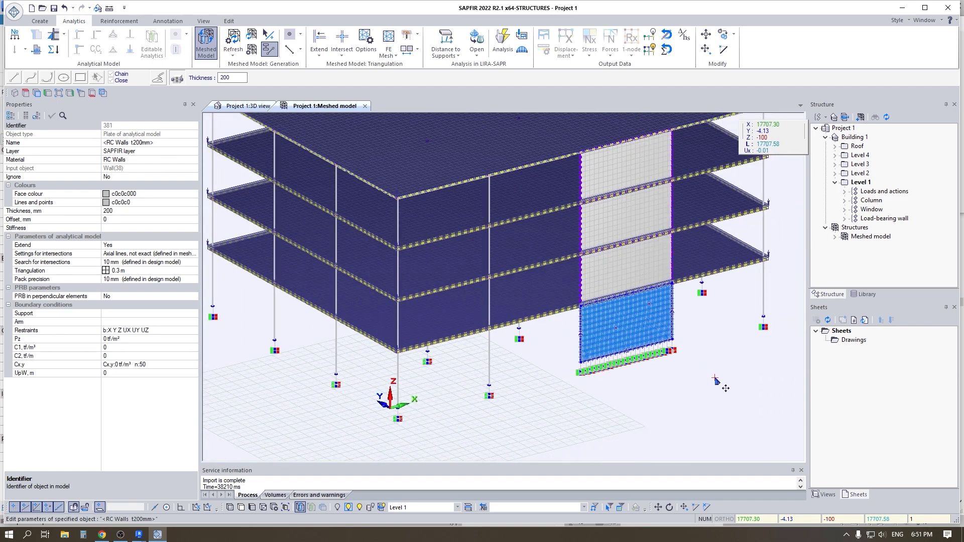
pyautogui.scroll(-2, 706, 374)
pyautogui.click(699, 370)
pyautogui.scroll(-4, 653, 268)
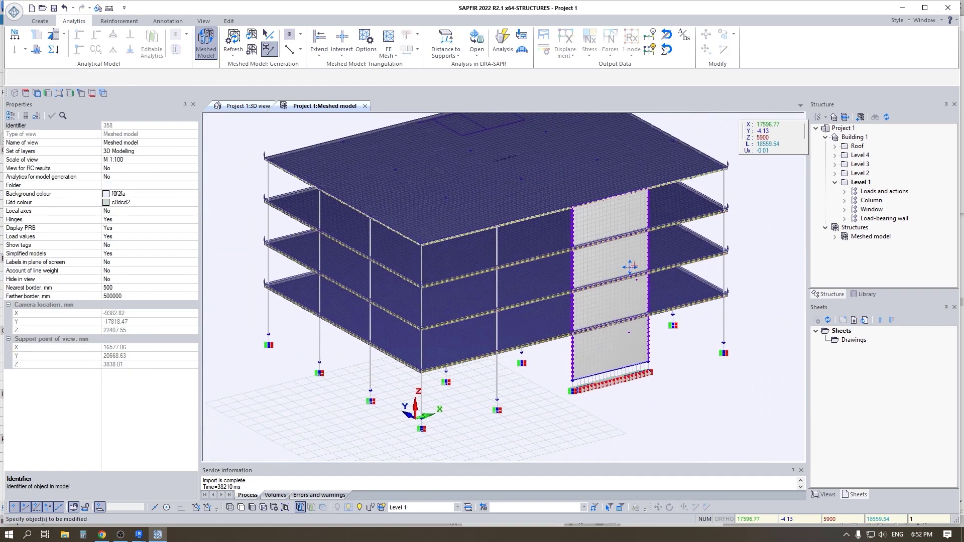